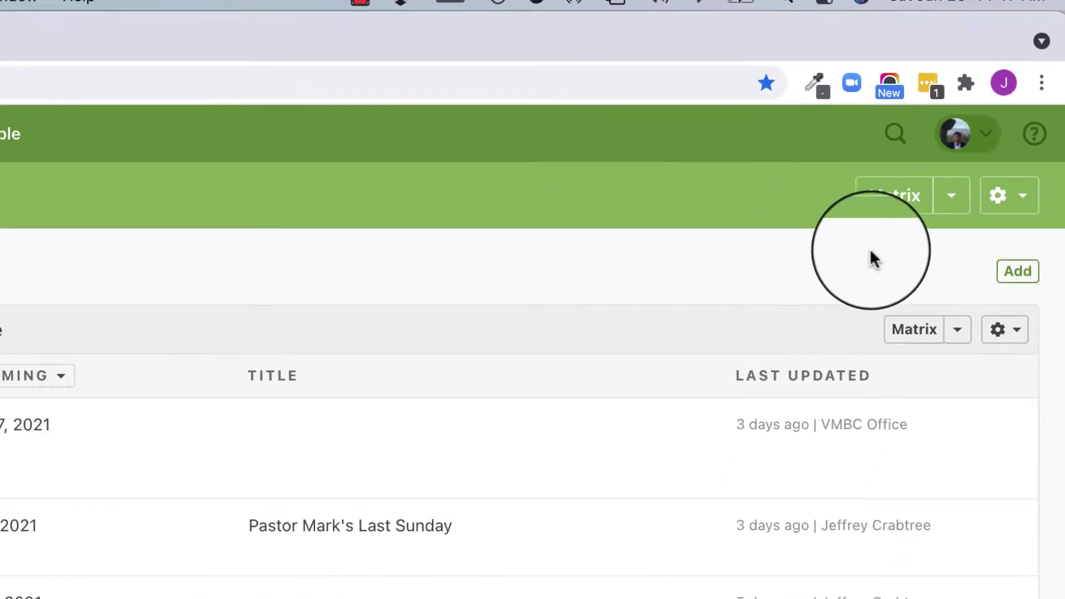
Step: Show the next 5 VMBC Sunday Service plans (Jun 27–Jul 25) side by side in Matrix view
scroll(318, 183, "down", 10)
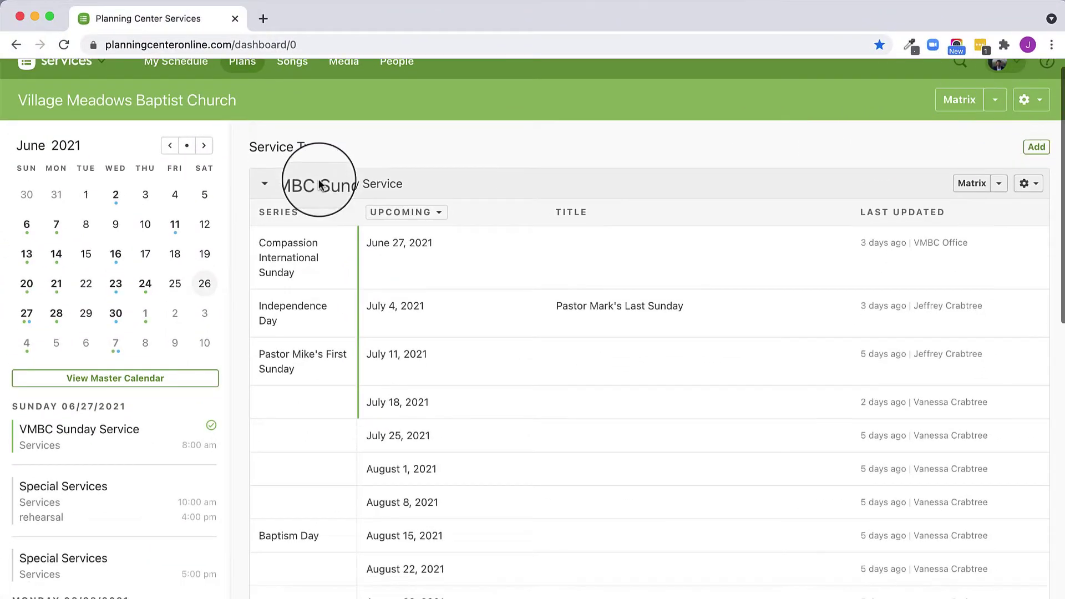
scroll(319, 183, "up", 10)
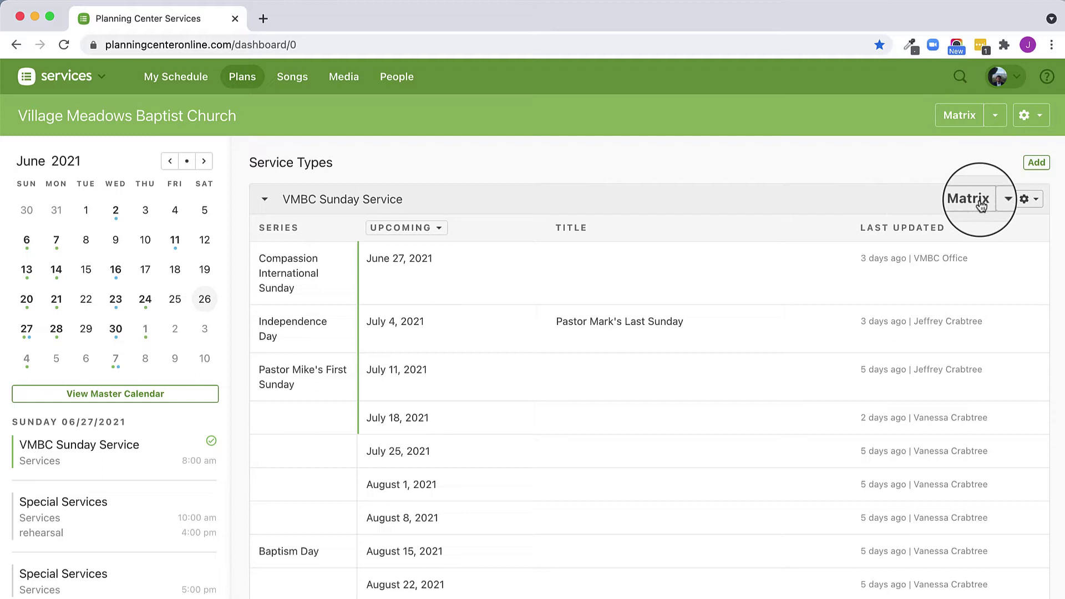
left_click(1005, 201)
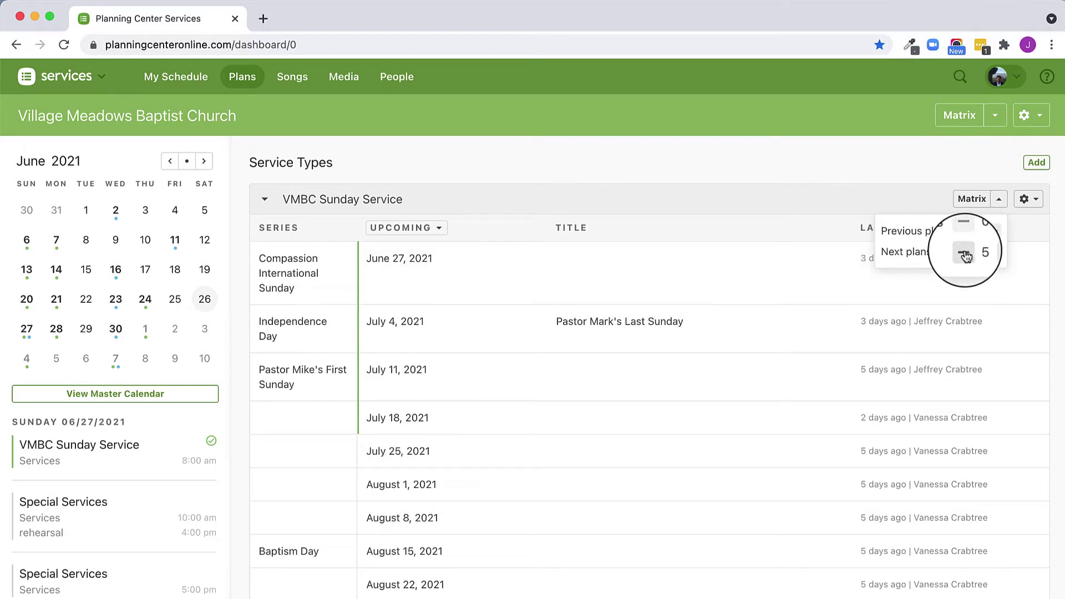
left_click(976, 200)
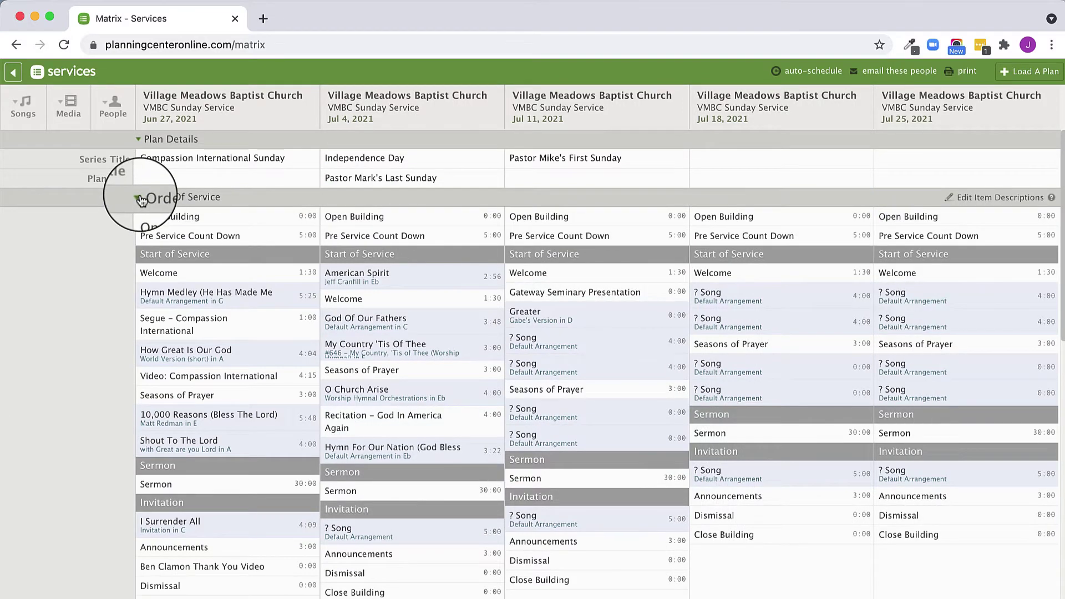
Step: Print the Sample - Matrix Report for the five services as a PDF
left_click(964, 78)
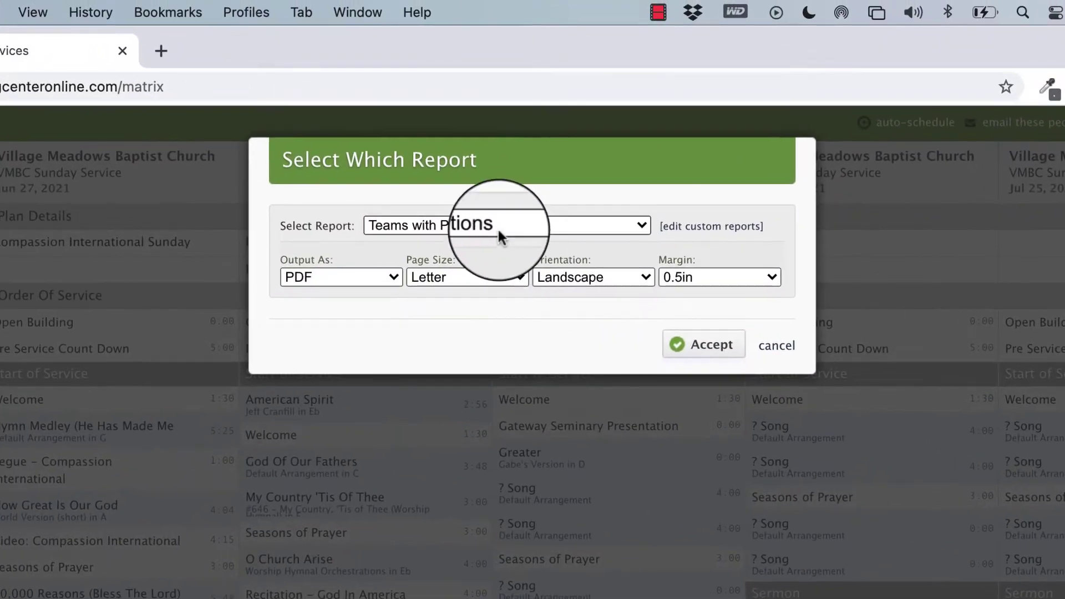
left_click(498, 227)
scroll(492, 224, "up", 2)
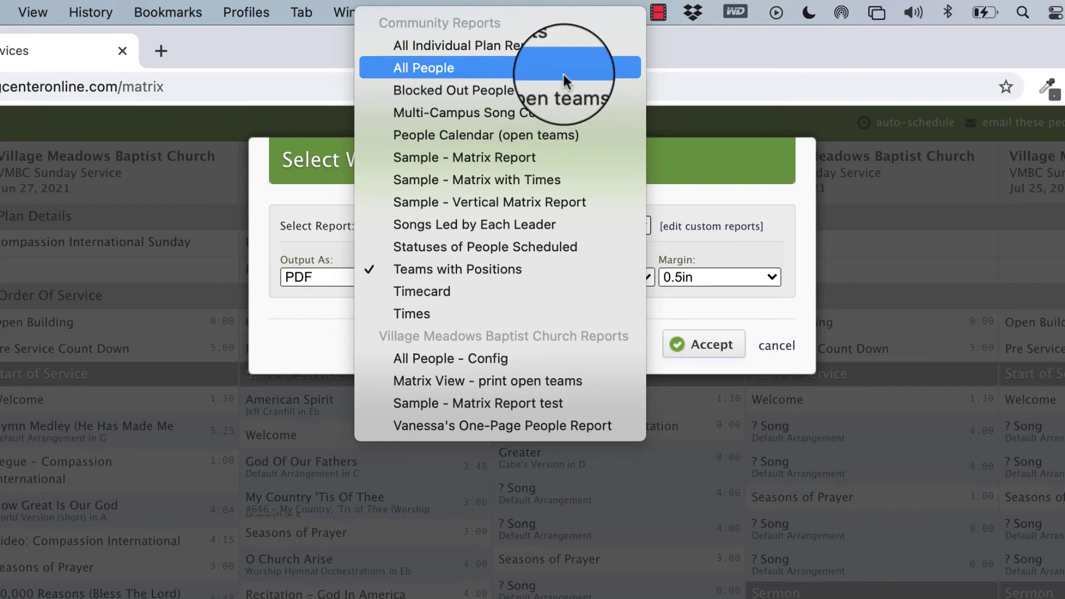
left_click(551, 157)
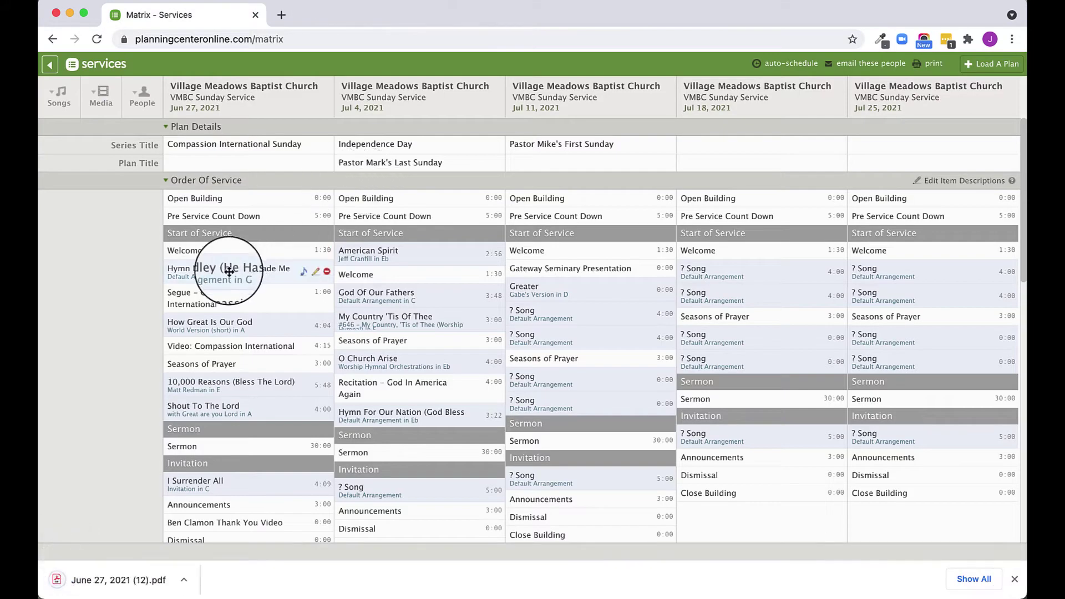
Step: Open the downloaded June 27, 2021 (12).pdf and scroll through its two pages
left_click(85, 578)
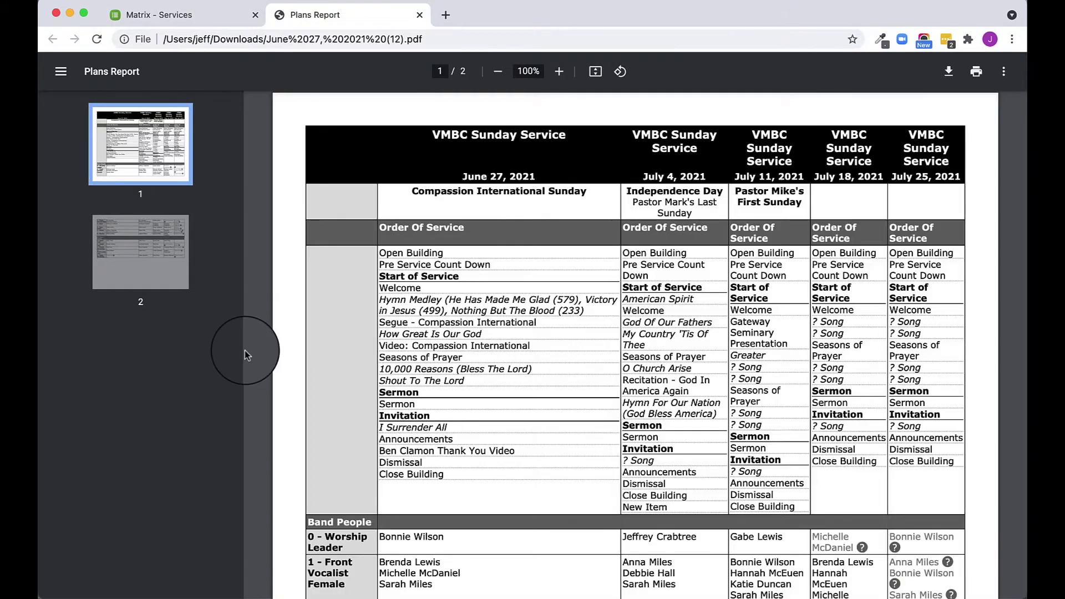
scroll(444, 338, "down", 10)
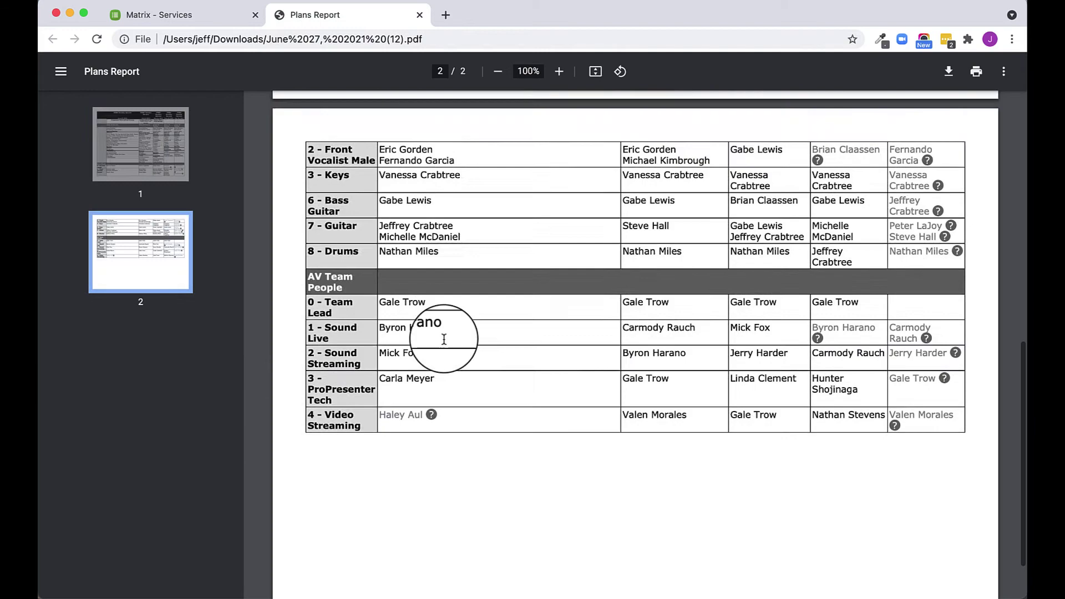
scroll(444, 339, "up", 8)
scroll(444, 339, "up", 2)
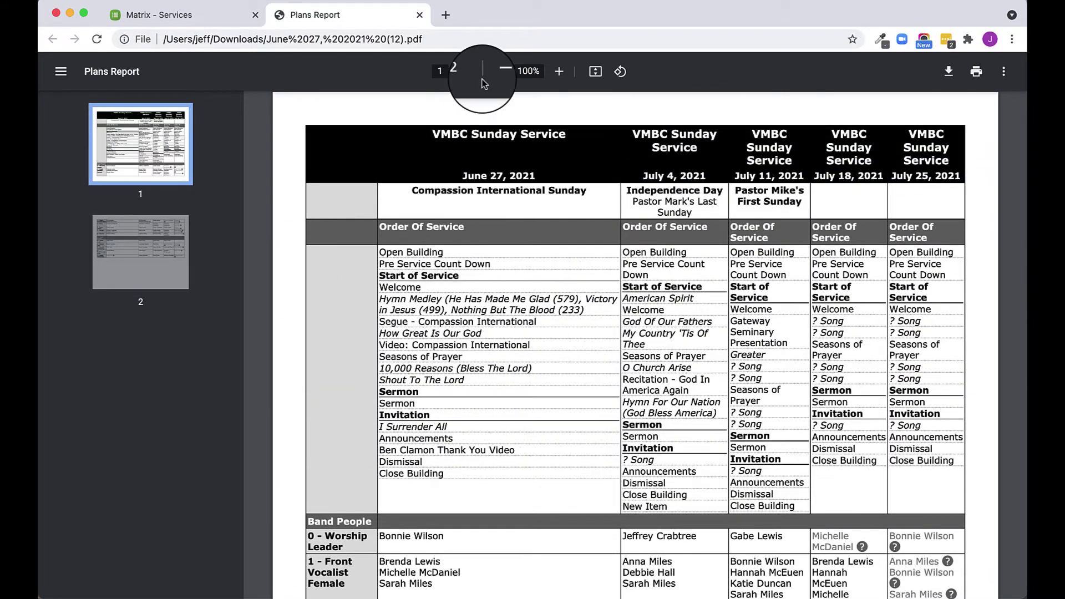
Step: Back on the matrix, collapse the Order Of Service section, keeping Plan Details expanded
left_click(176, 11)
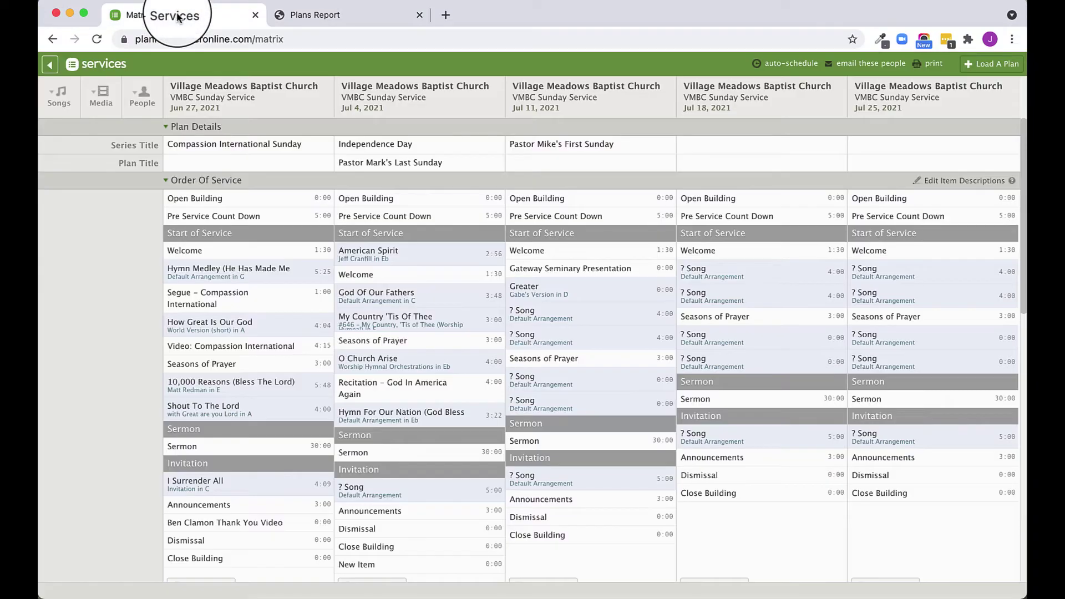
left_click(167, 127)
left_click(165, 151)
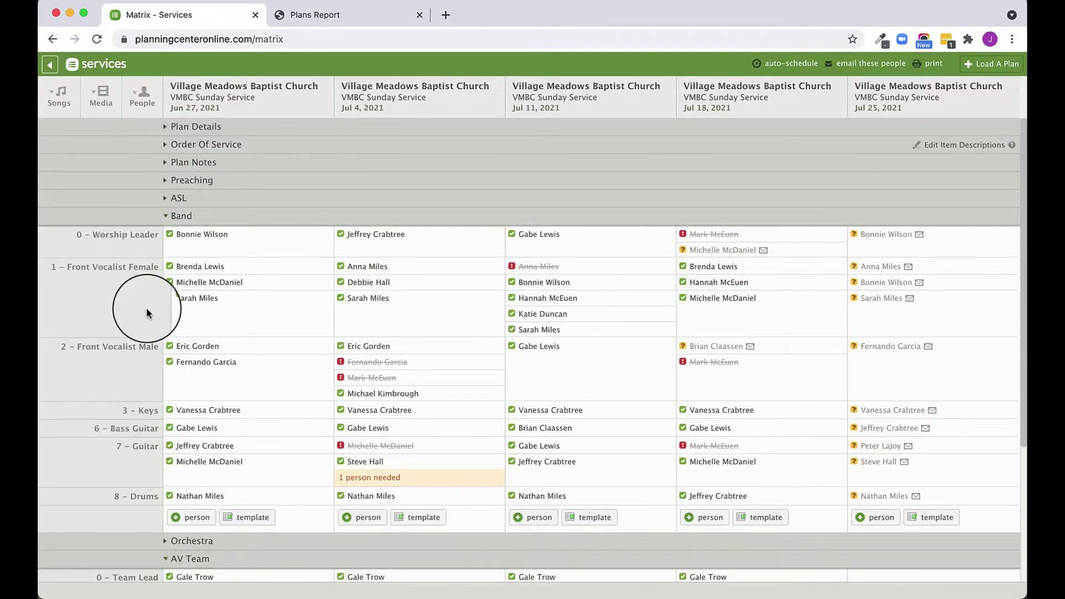
left_click(166, 128)
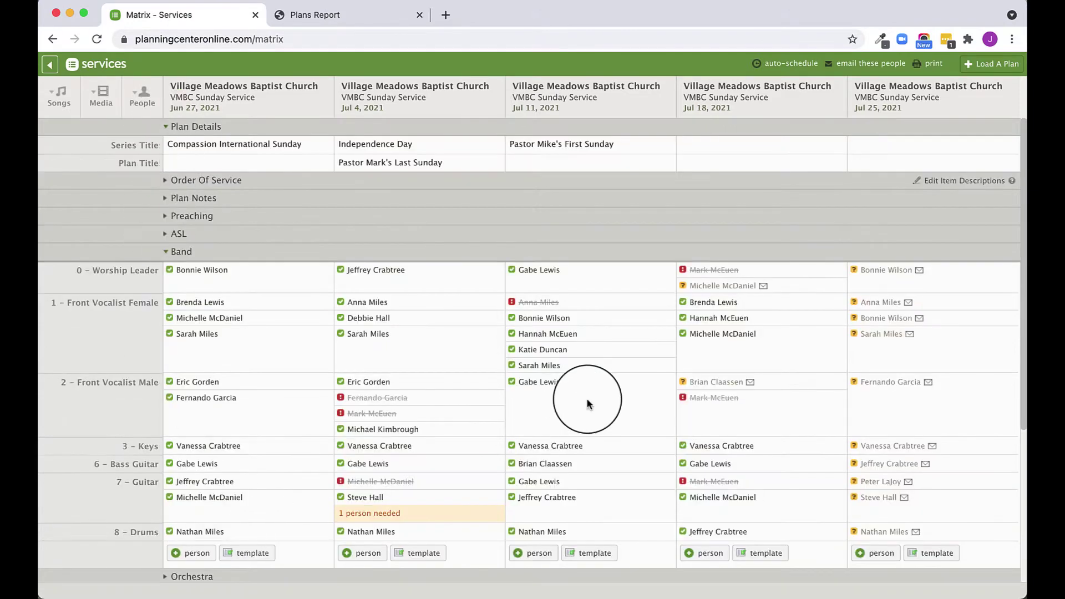
Step: Print the Sample - Matrix Report with output set to Web Page
left_click(930, 65)
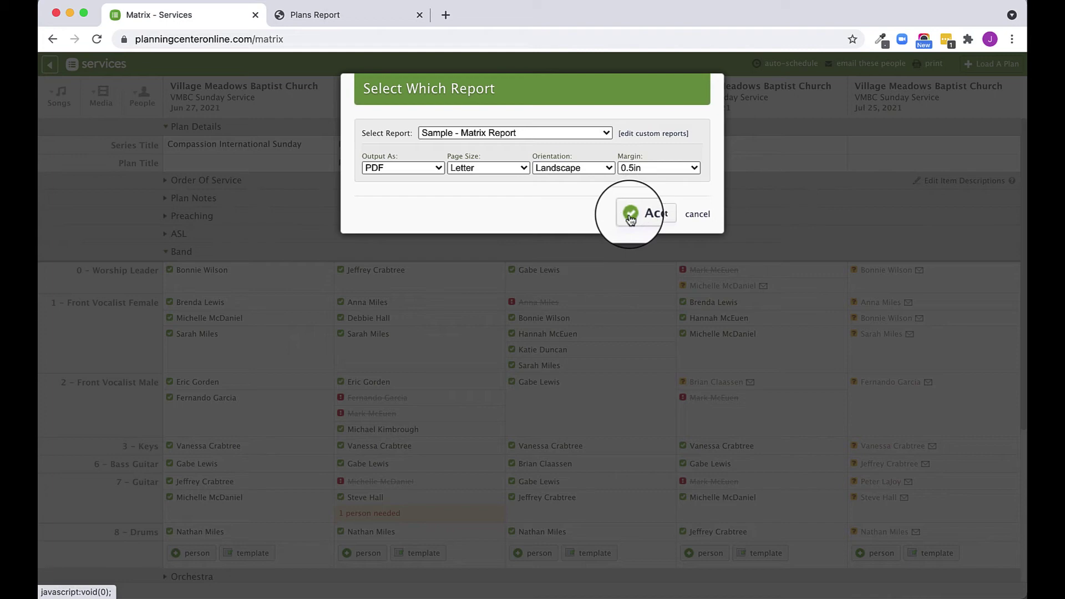
left_click(411, 169)
left_click(391, 148)
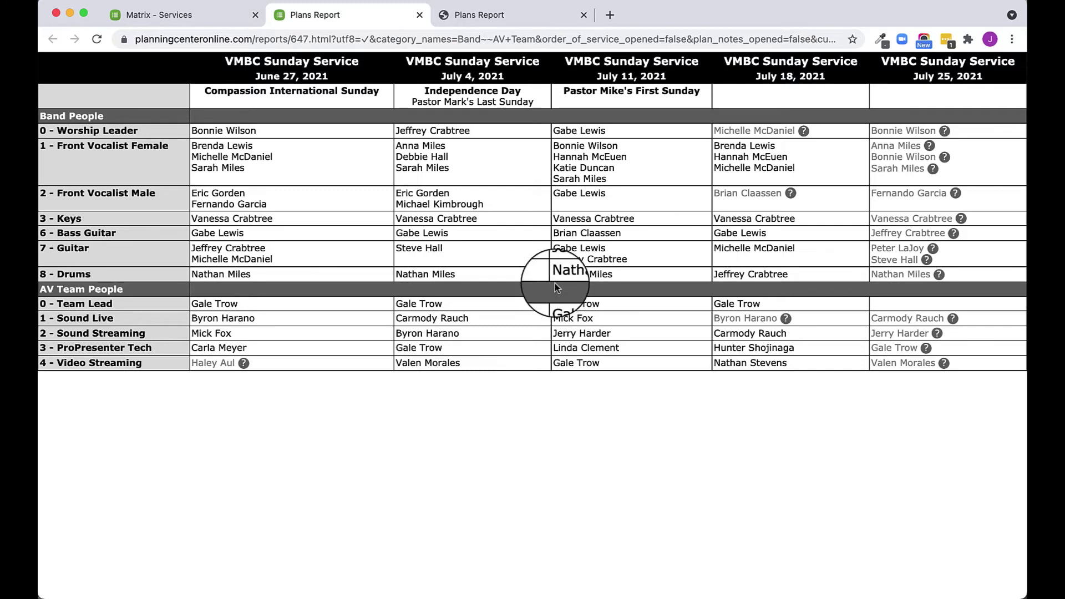
Step: Print the One-Page People Report for all five services with output set to PDF
left_click(197, 14)
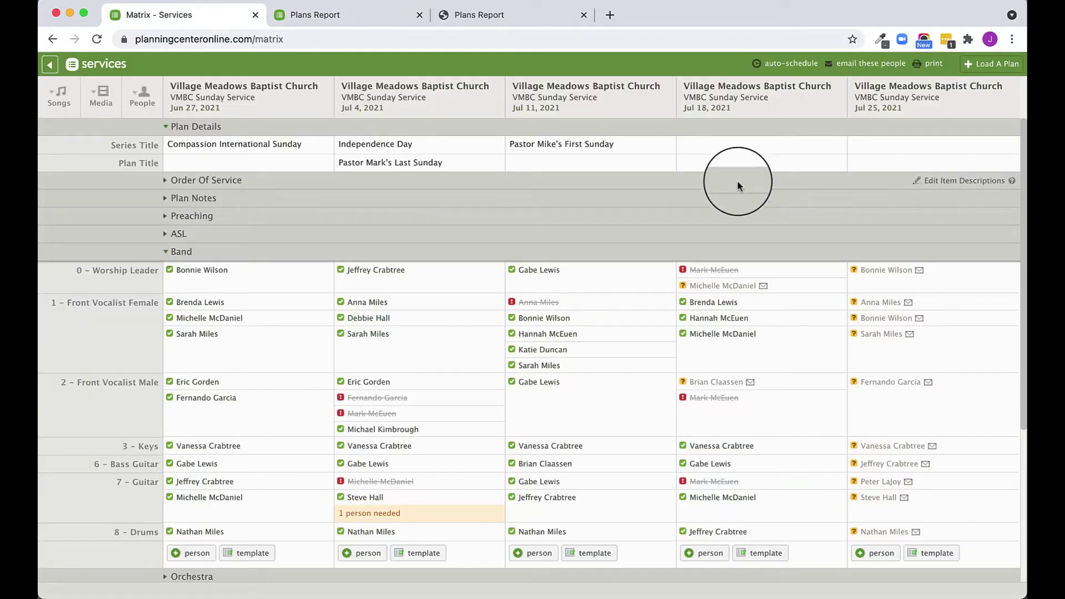
left_click(934, 65)
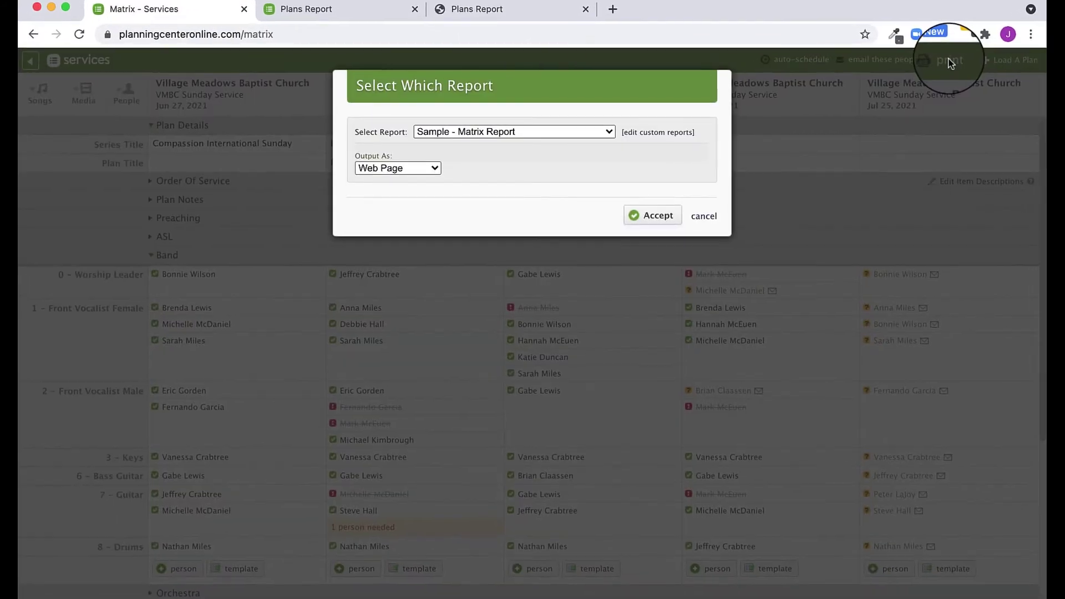
left_click(549, 130)
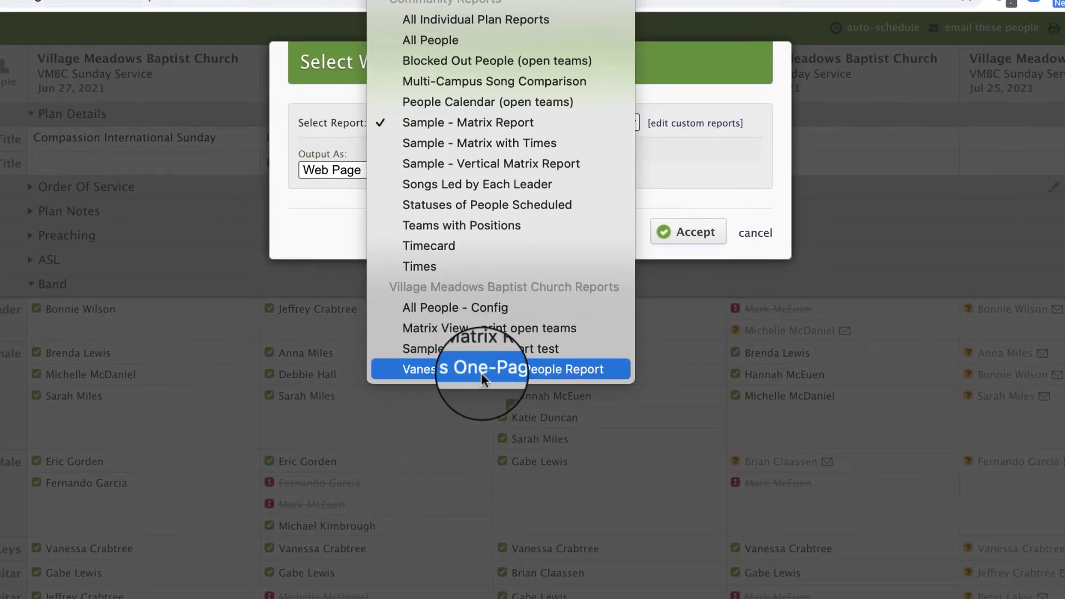
left_click(527, 371)
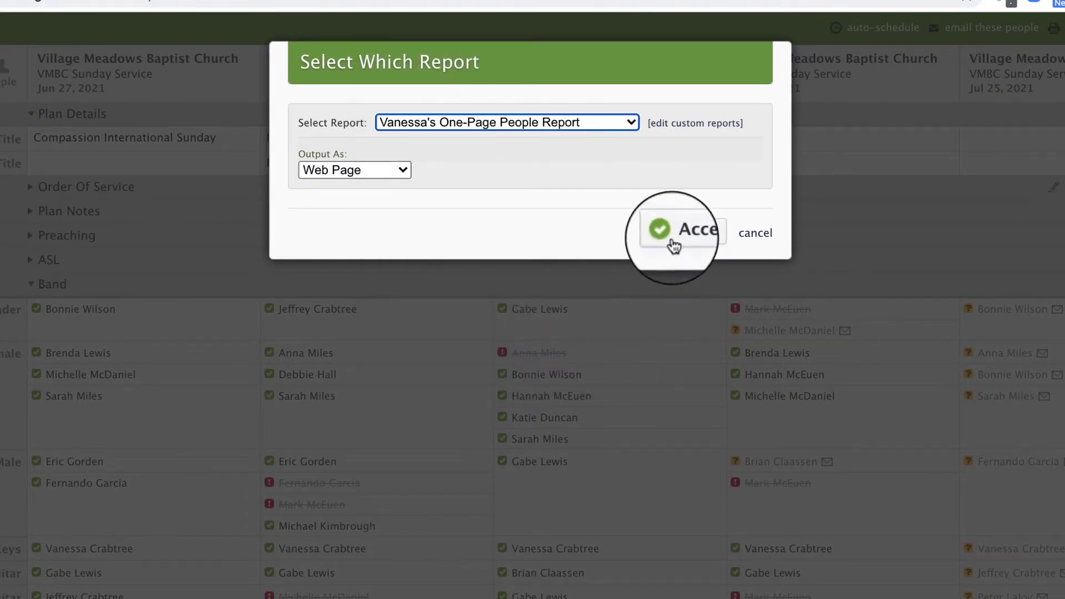
left_click(409, 170)
left_click(367, 190)
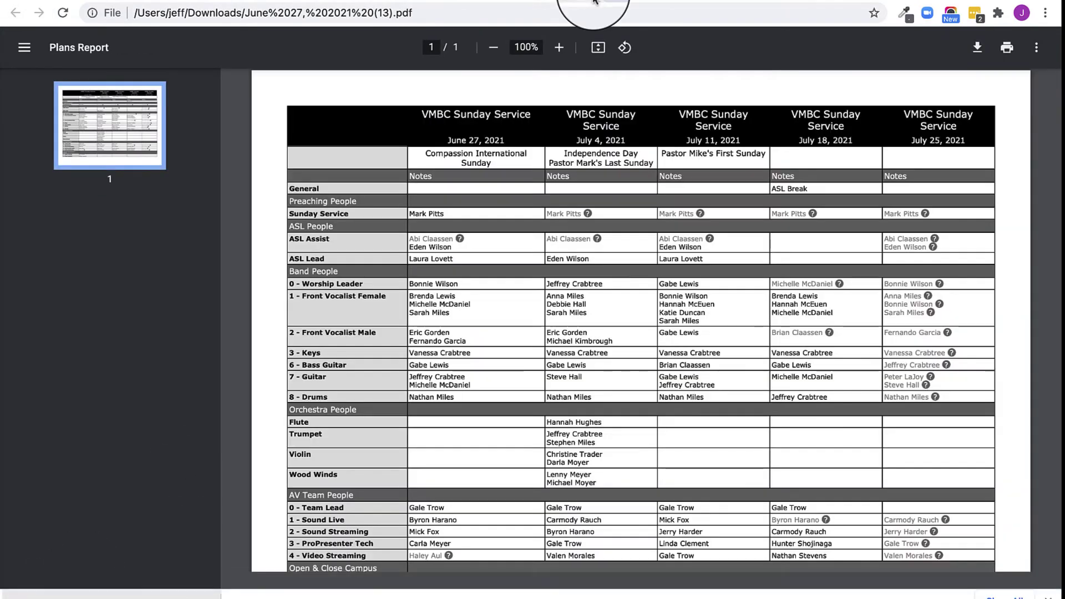
scroll(381, 238, "down", 2)
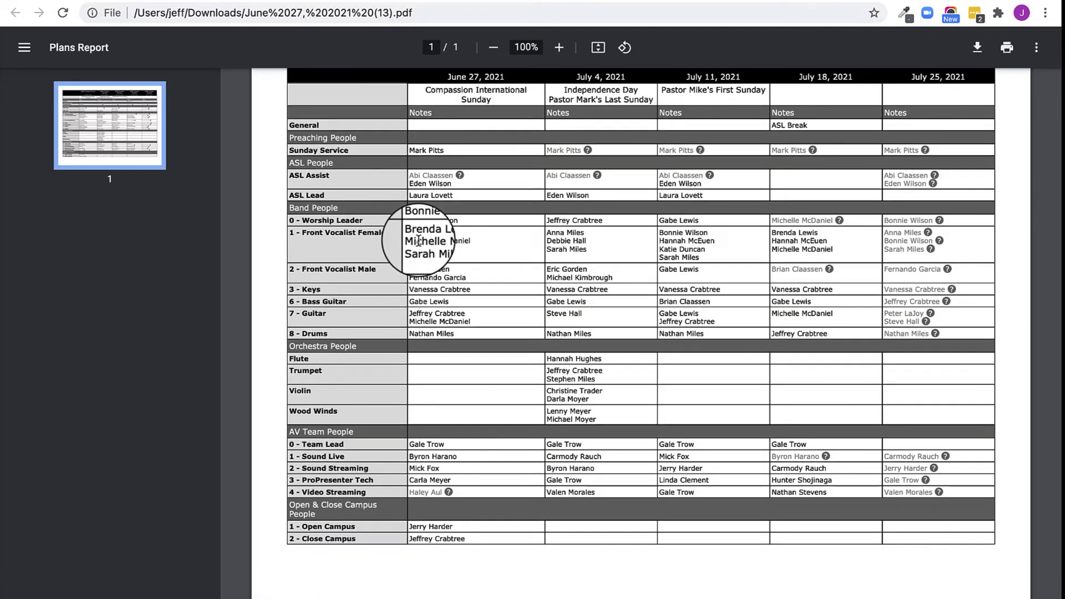
scroll(419, 240, "up", 2)
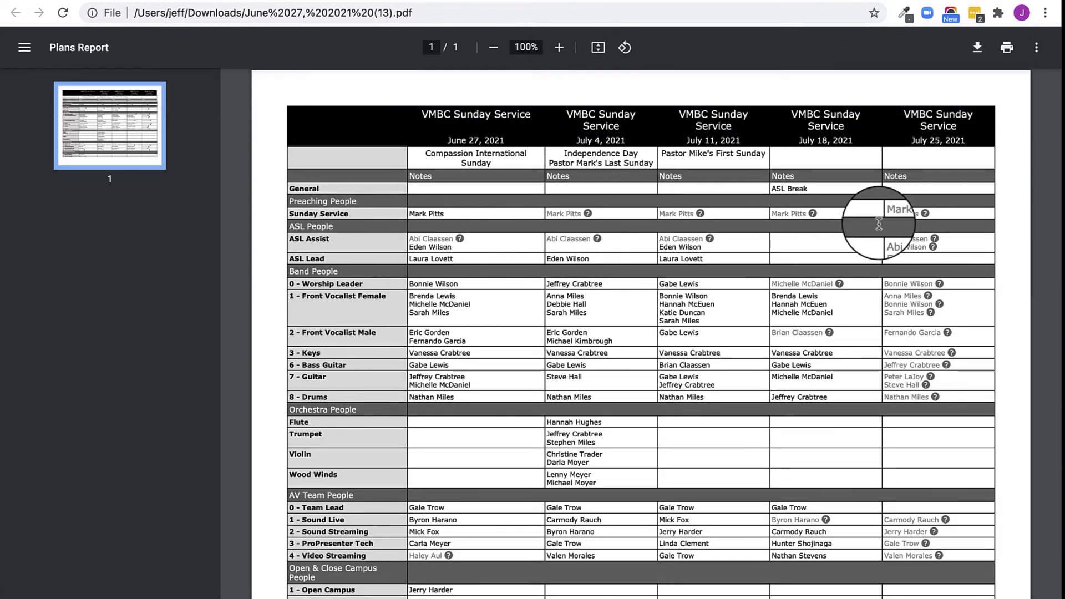
scroll(924, 497, "down", 2)
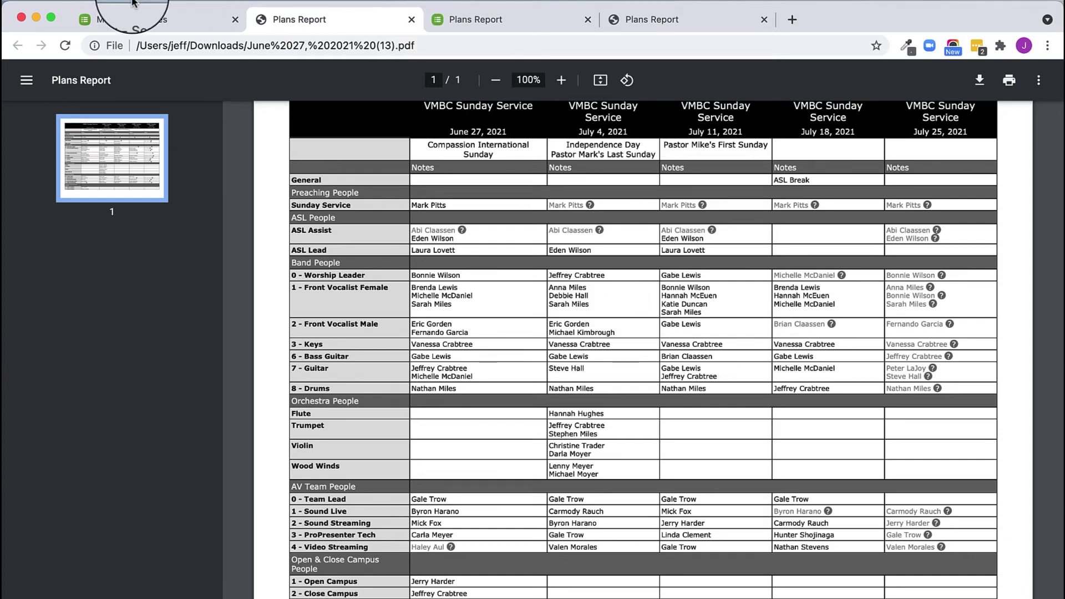
Step: Reach the custom Reports page through the print dialog's 'edit custom reports' link
left_click(158, 19)
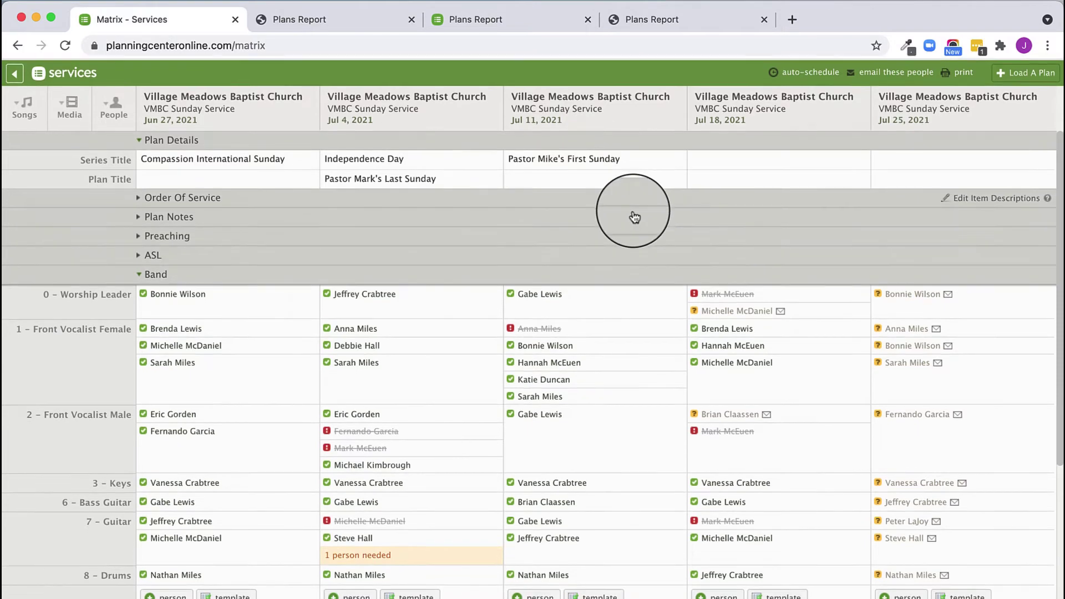
left_click(965, 75)
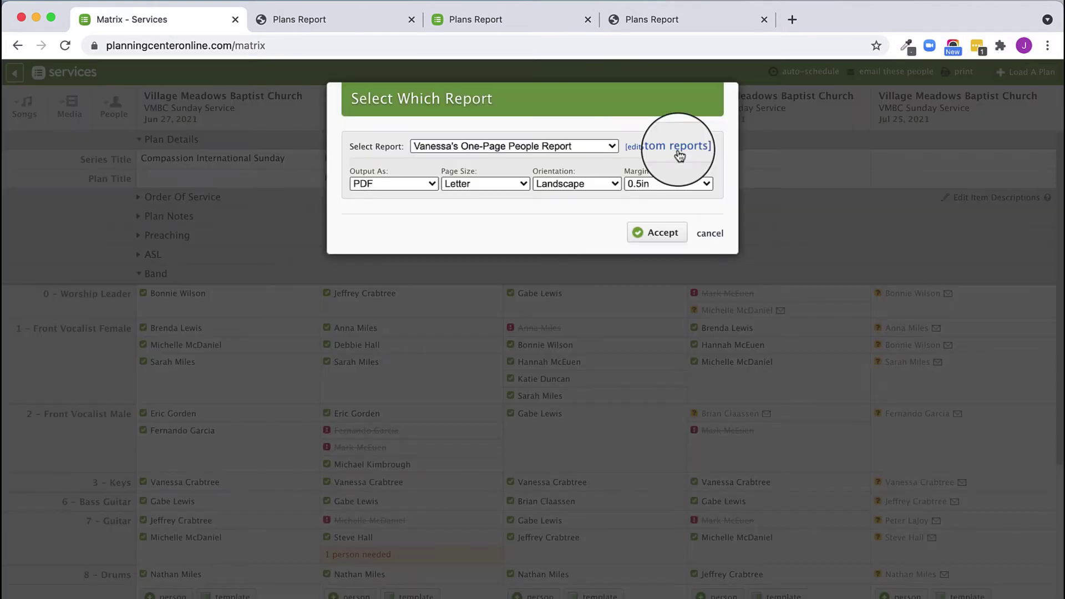
left_click(710, 233)
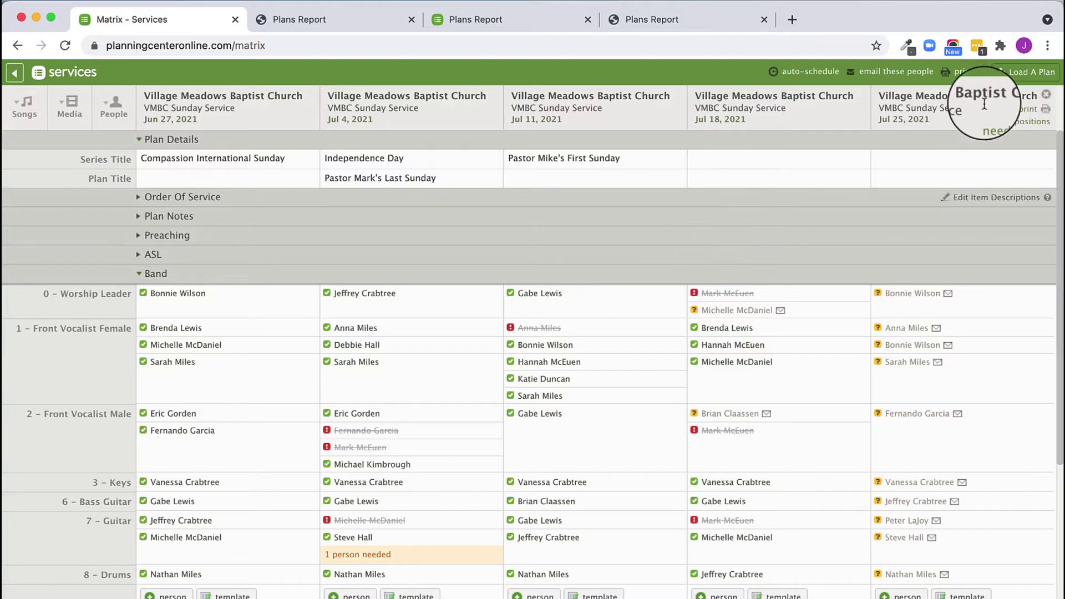
left_click(966, 74)
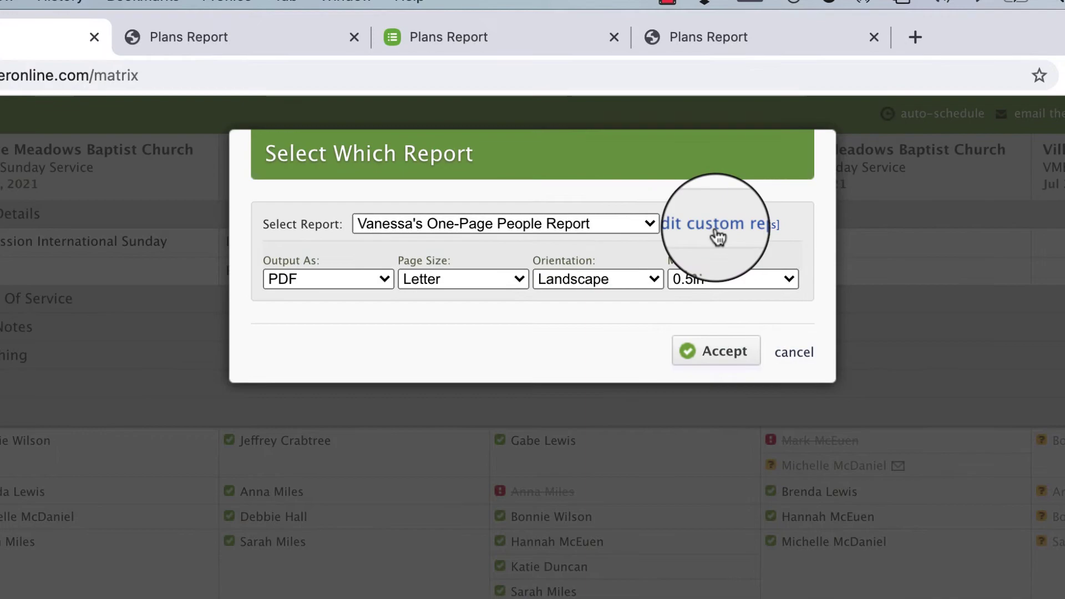
left_click(717, 238)
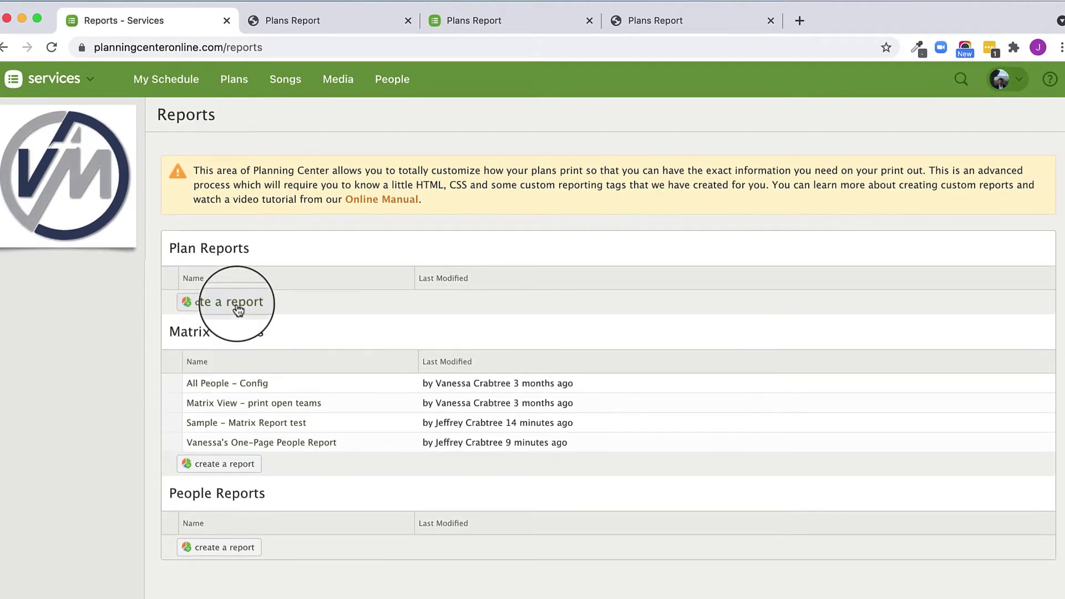
Step: Open the One-Page People Report's code and select all of it for copying
left_click(295, 444)
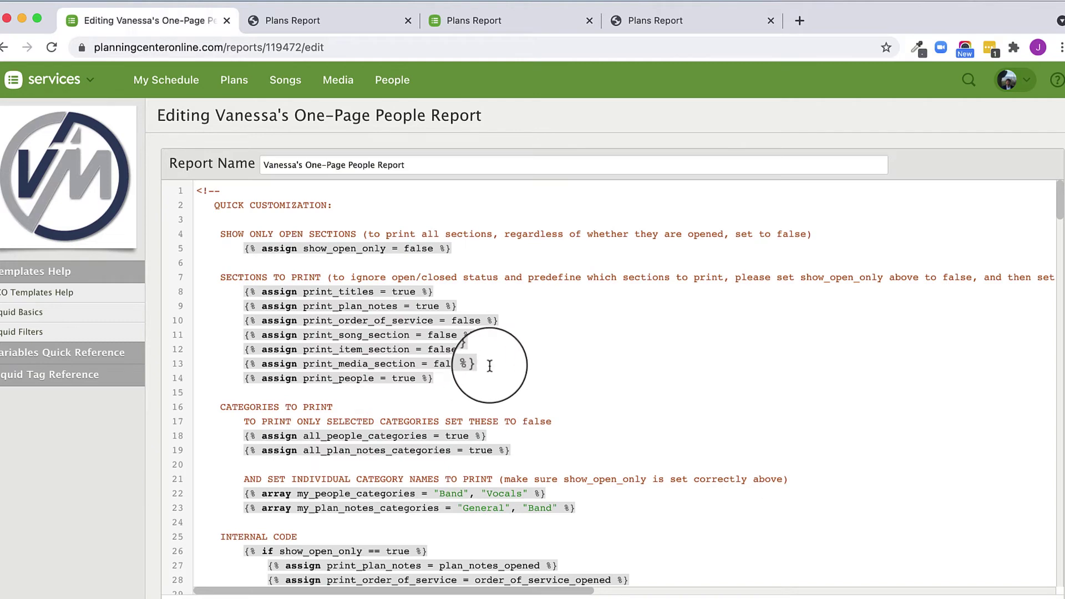
key("super+a")
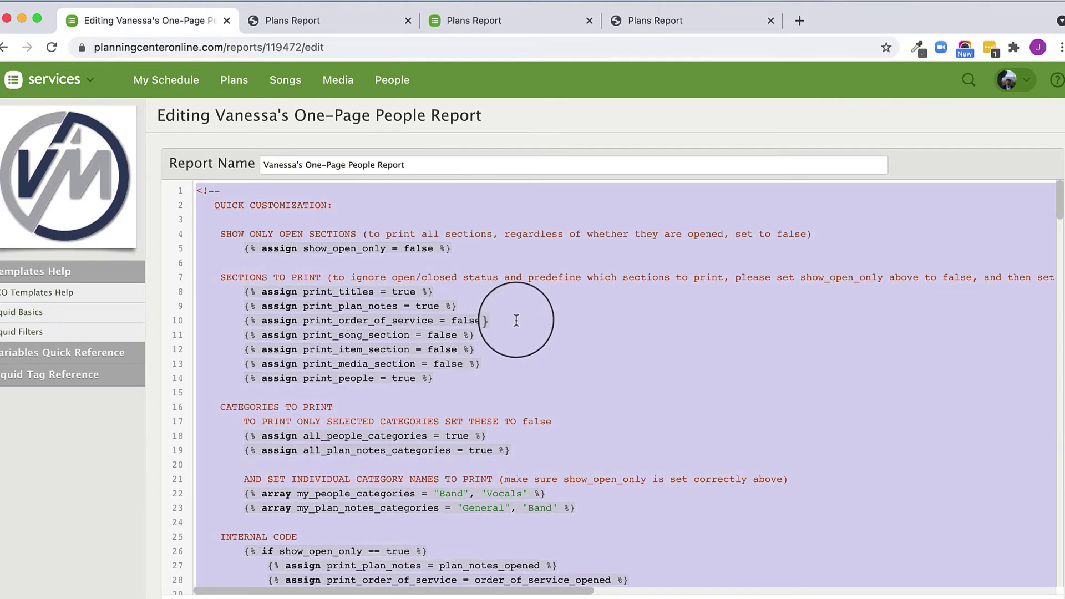
scroll(516, 320, "down", 8)
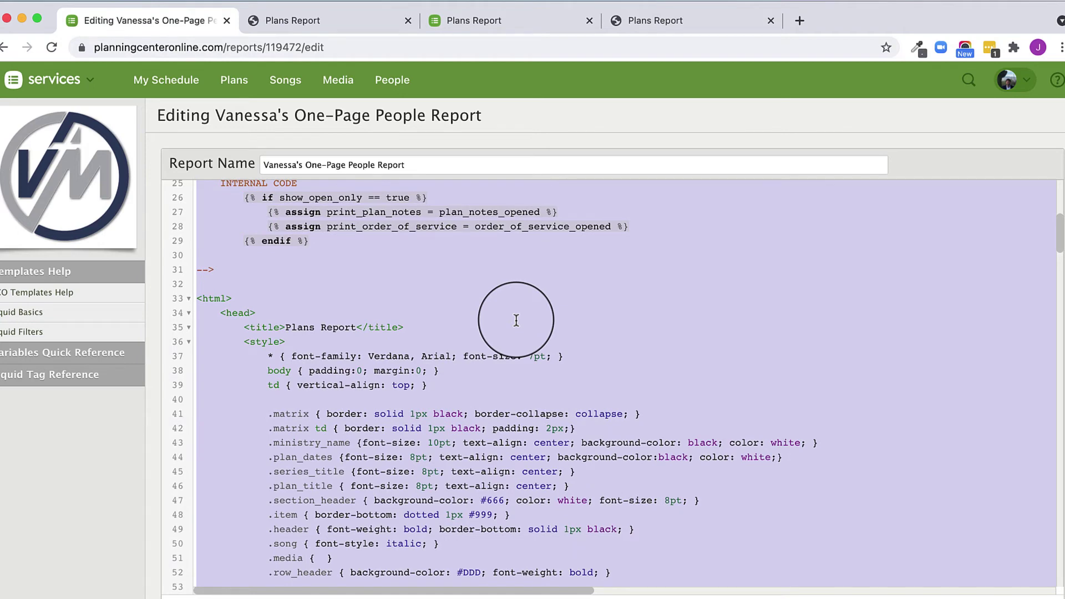
scroll(516, 321, "down", 13)
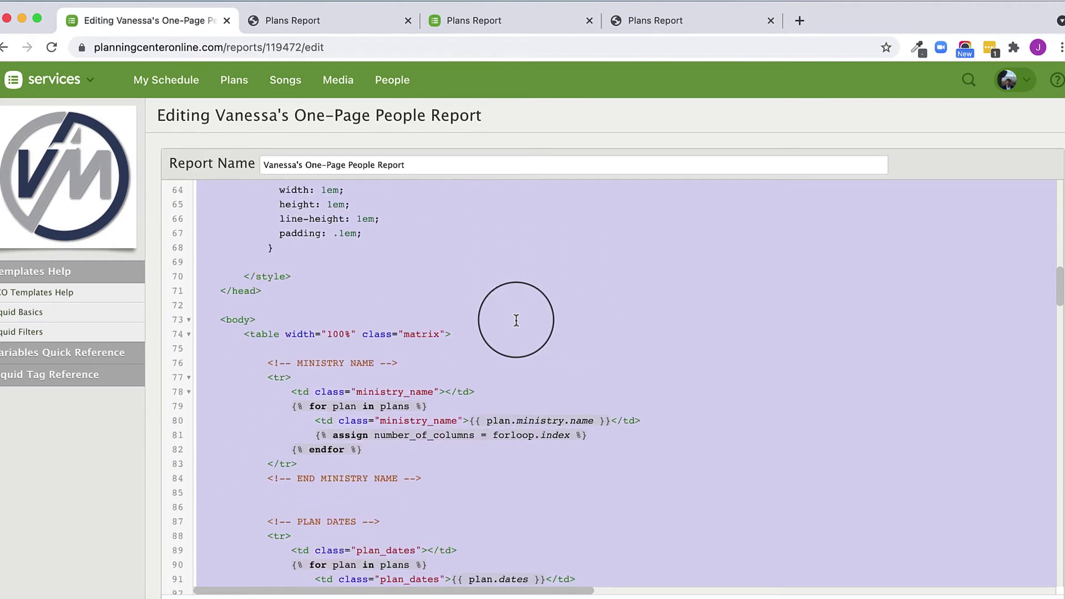
scroll(516, 320, "up", 20)
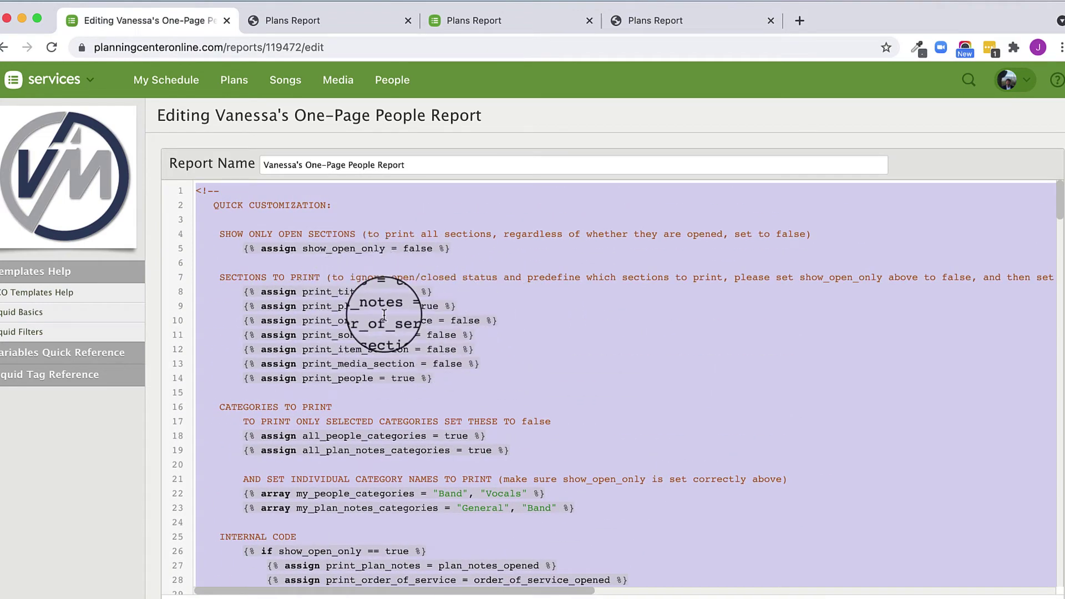
scroll(384, 315, "up", 1)
scroll(384, 315, "down", 1)
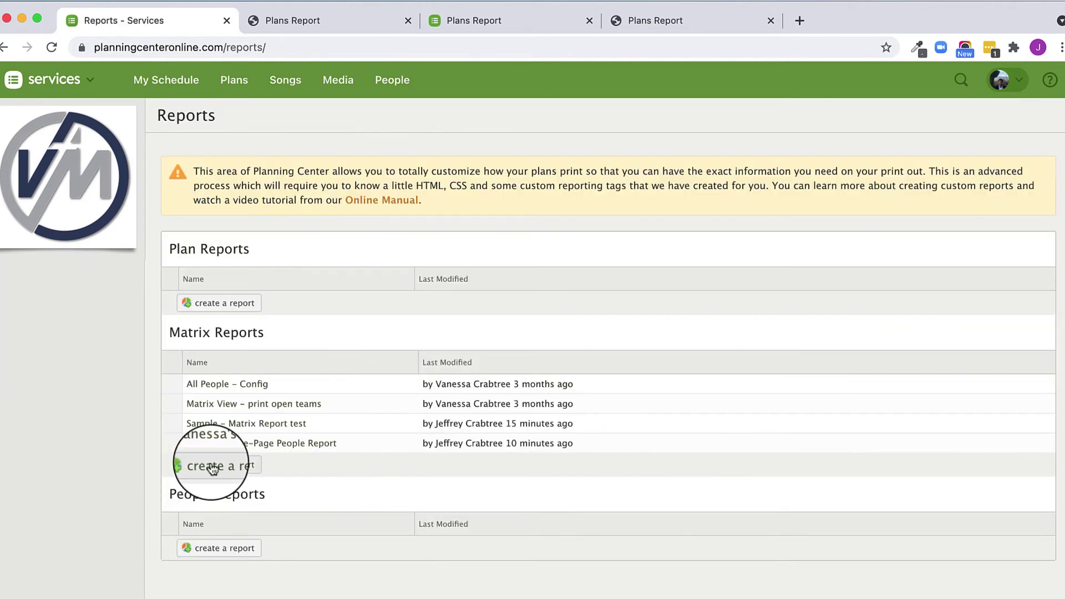
Step: Create a new matrix report named 'Test'
left_click(213, 468)
type("Test")
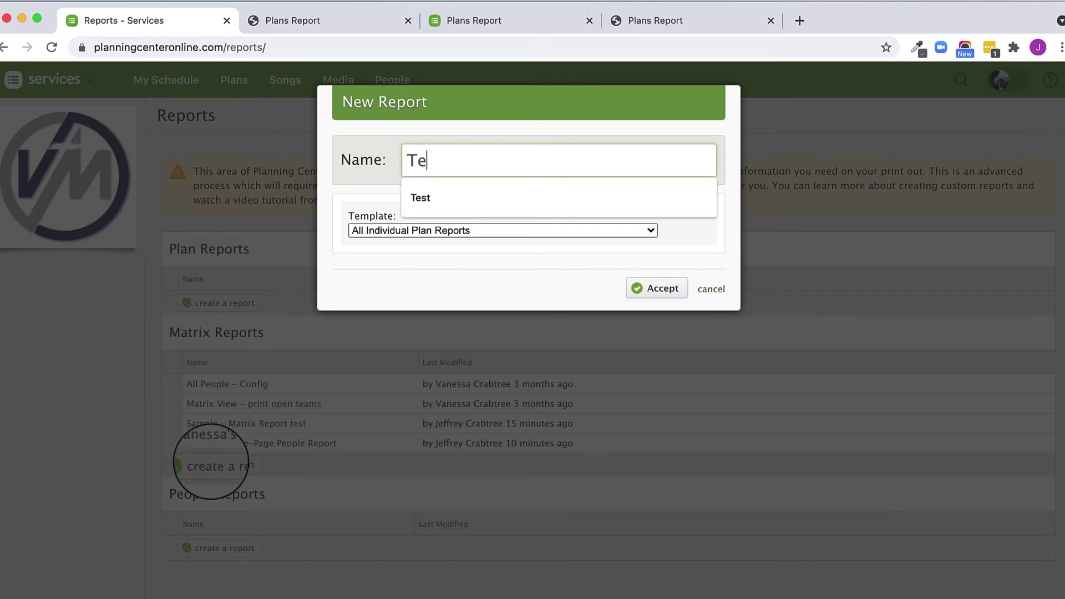
left_click(652, 289)
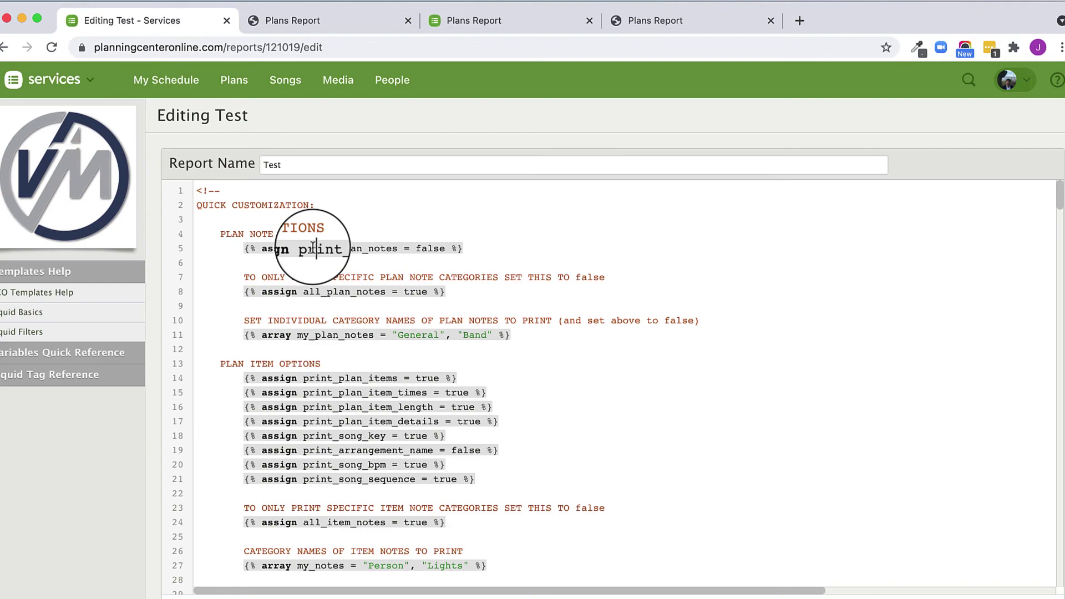
Step: Replace the Test report's starter code with the copied code and save it
key("super+a")
key("super+v")
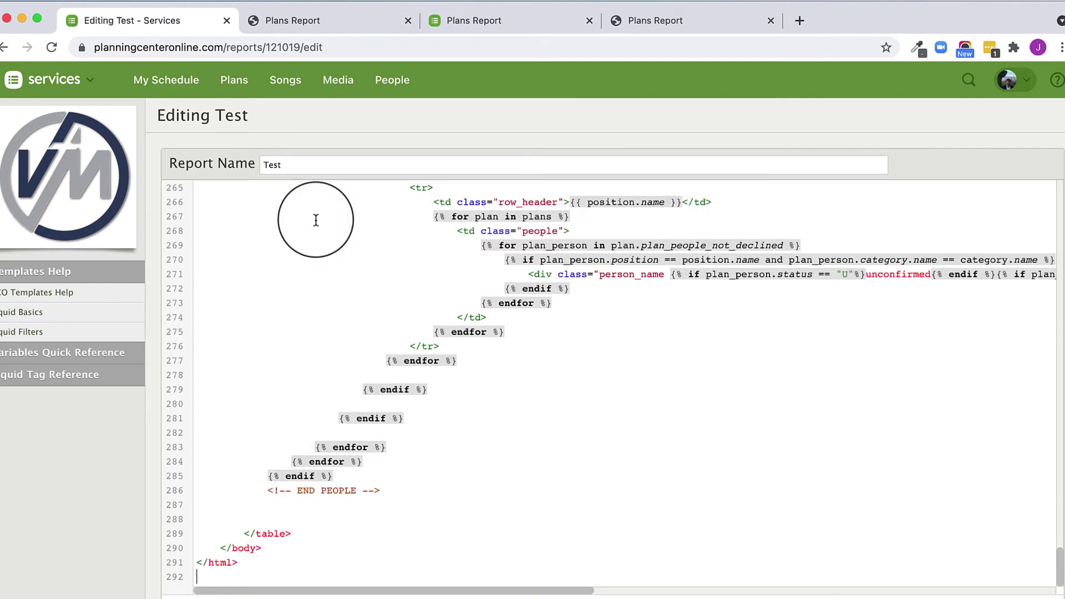
scroll(316, 220, "up", 20)
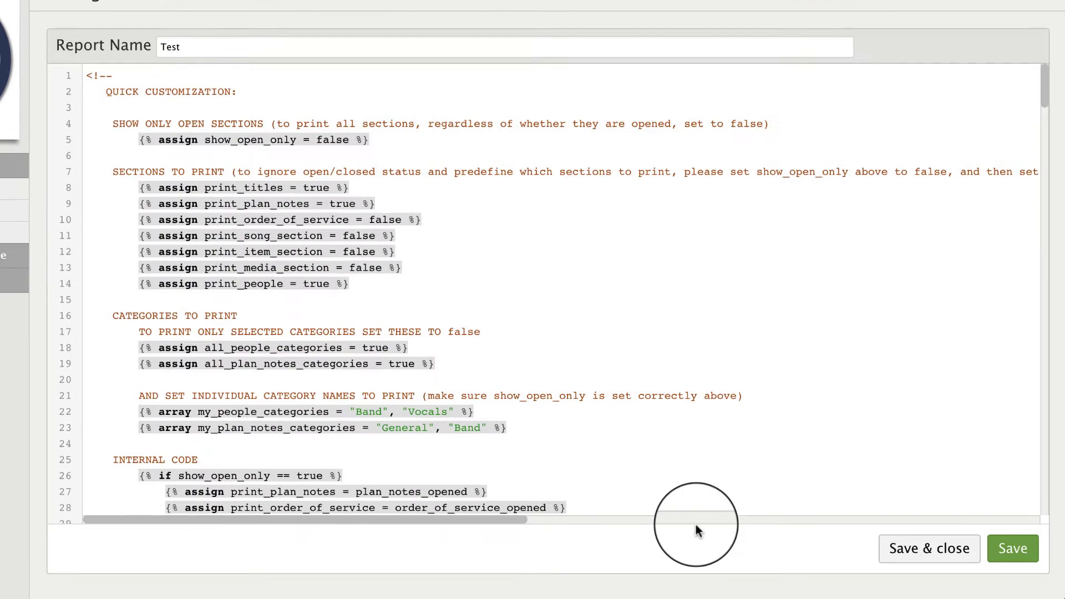
left_click(1012, 544)
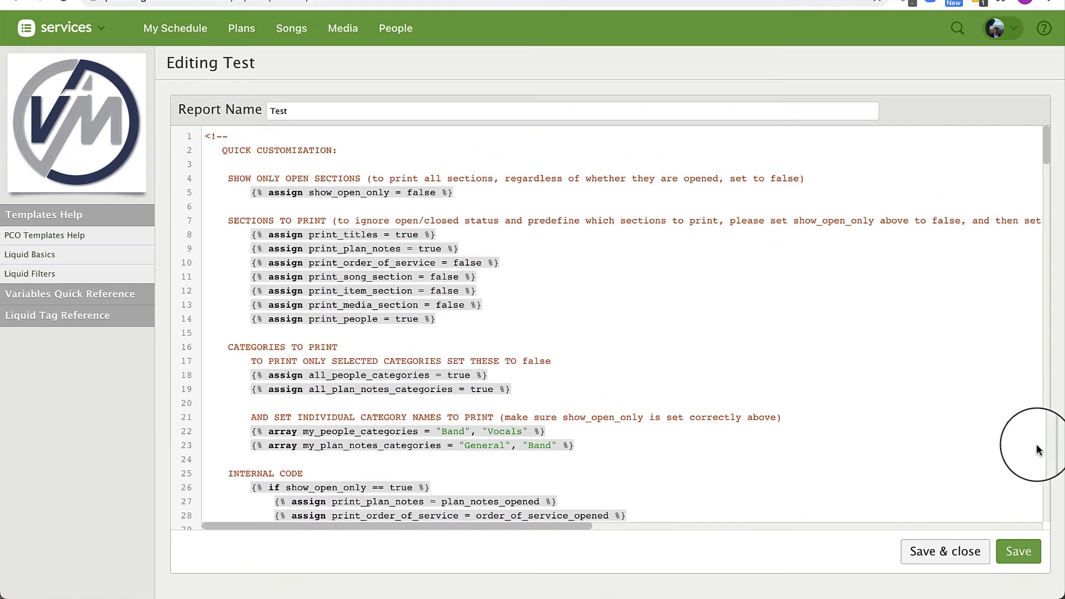
left_click(1019, 551)
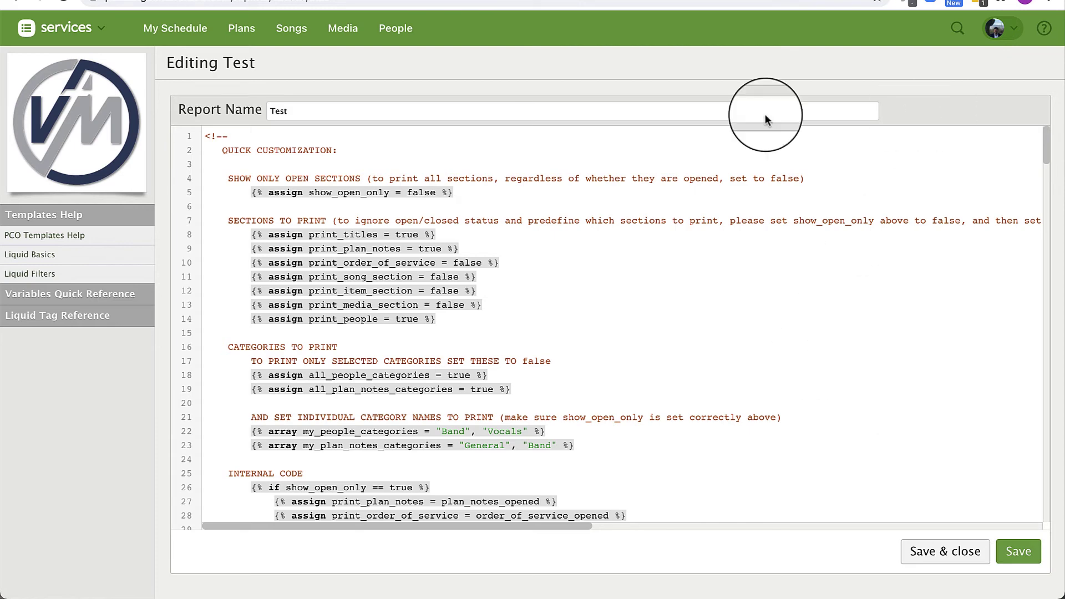
left_click(244, 28)
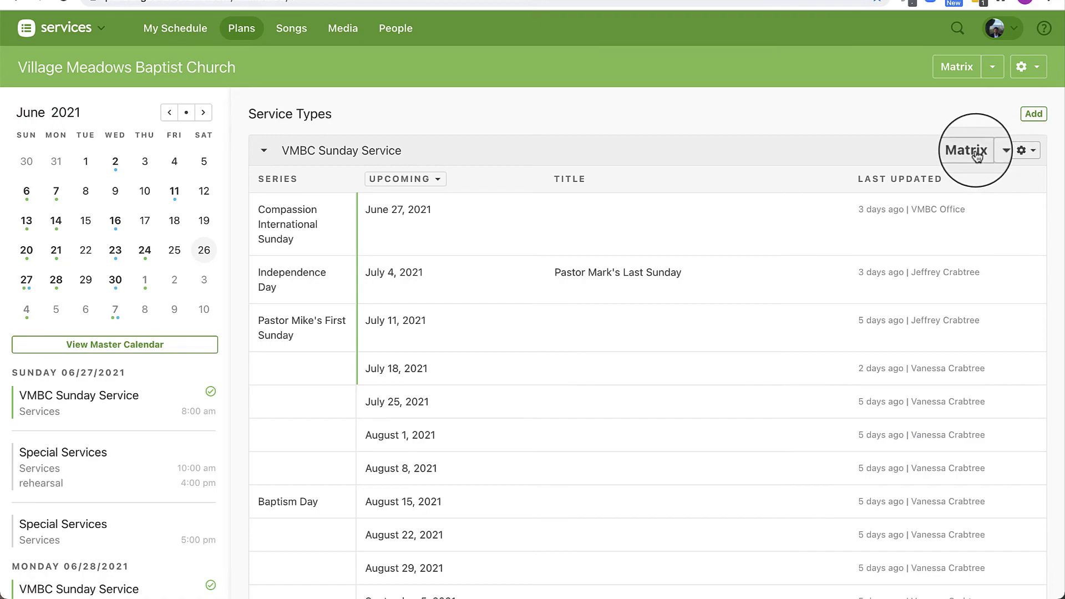
Step: From the five-service matrix with Order Of Service expanded, print the Test report as PDF
left_click(977, 155)
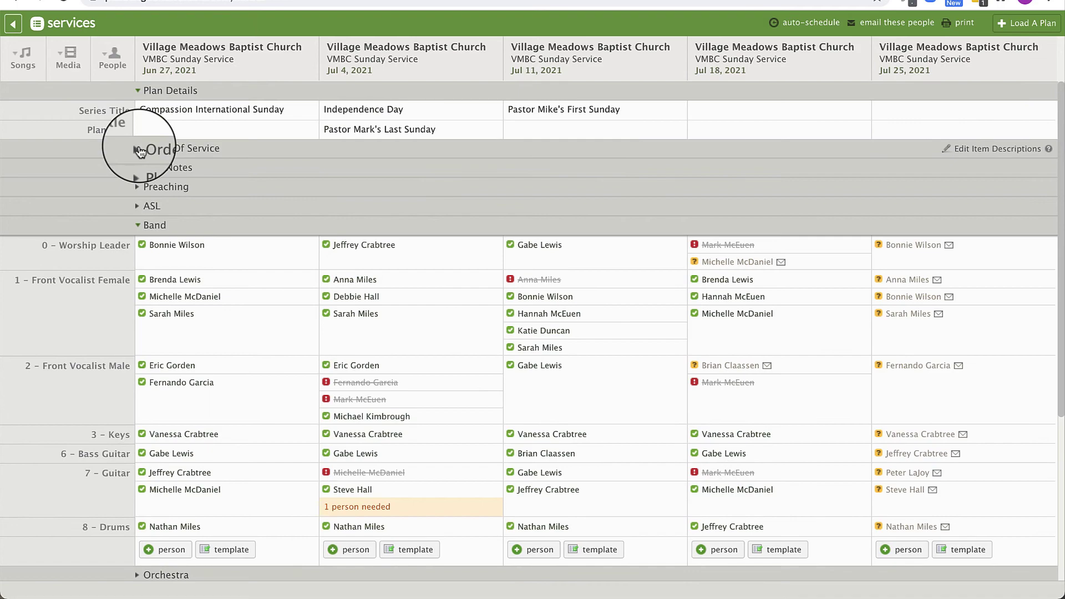
left_click(144, 150)
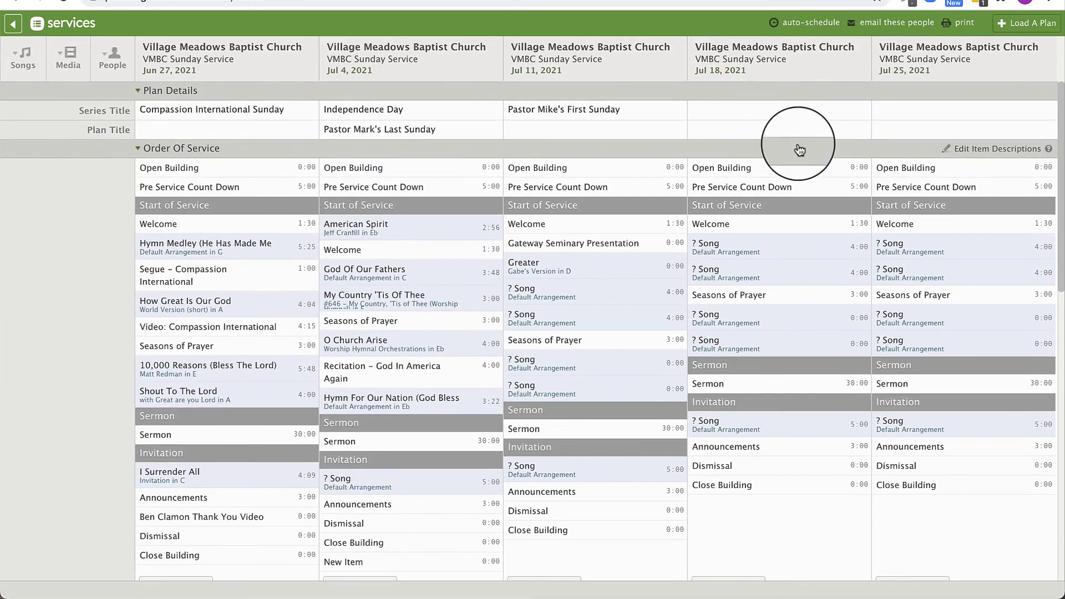
mouse_move(917, 76)
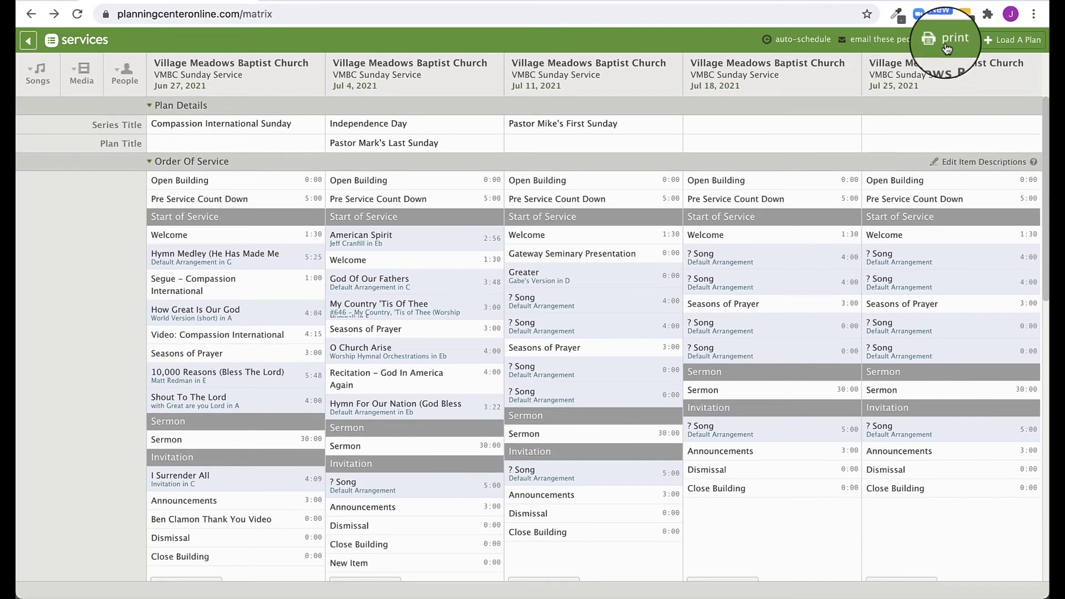
left_click(953, 24)
left_click(577, 108)
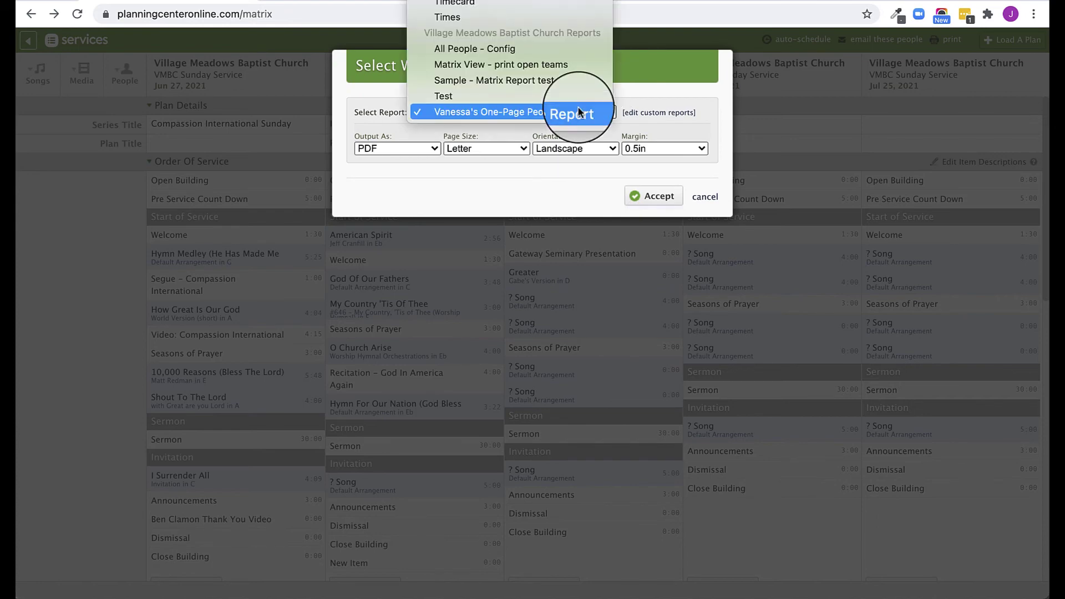
left_click(575, 99)
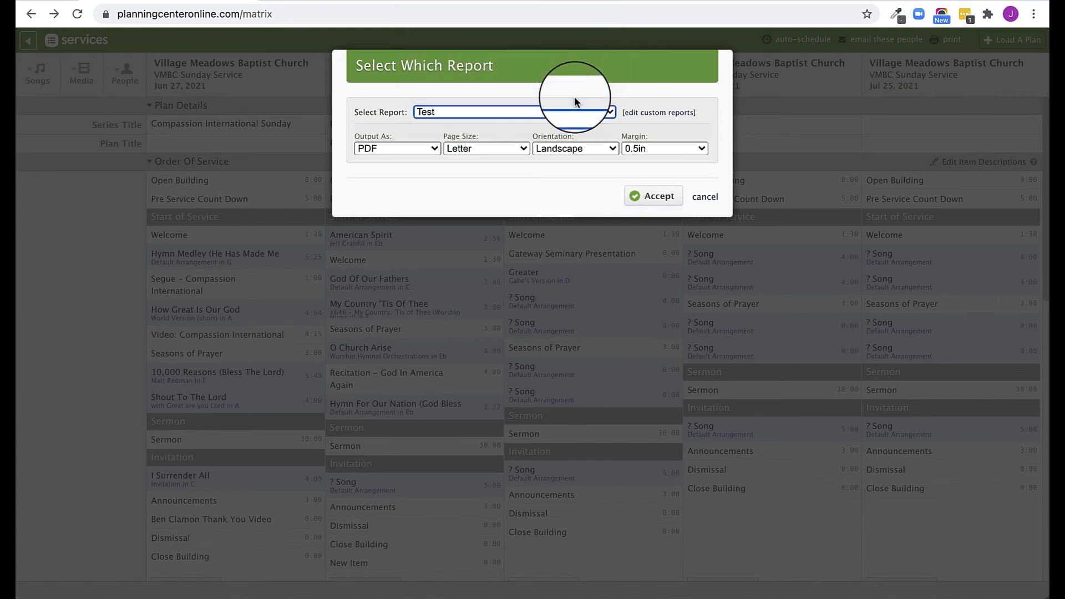
left_click(659, 199)
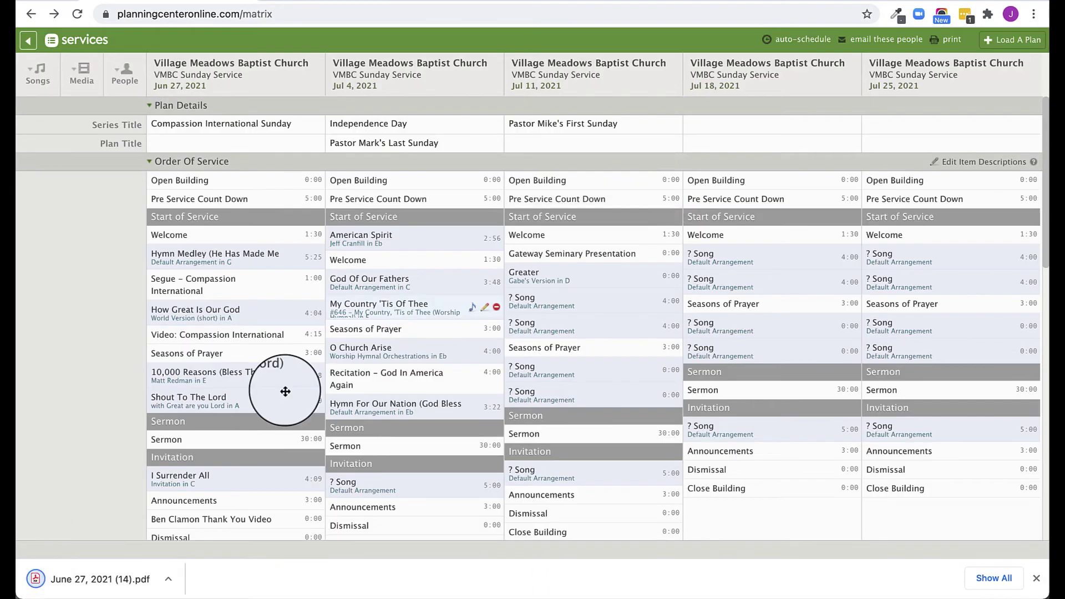
Step: Review the one-page team assignments table in June 27, 2021 (14).pdf, then return to the Matrix page
left_click(57, 580)
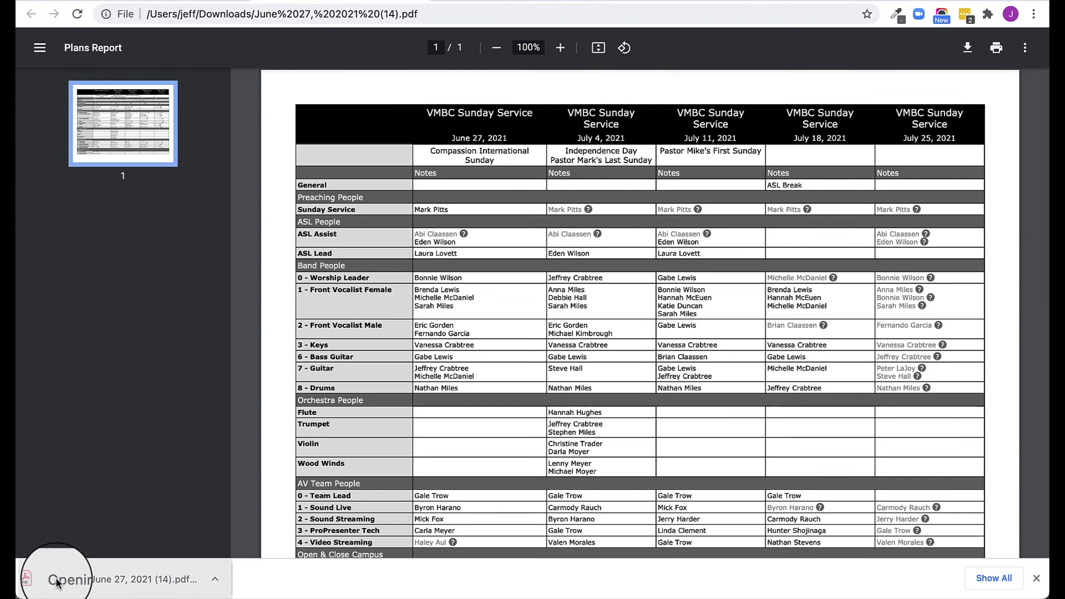
scroll(512, 471, "down", 1)
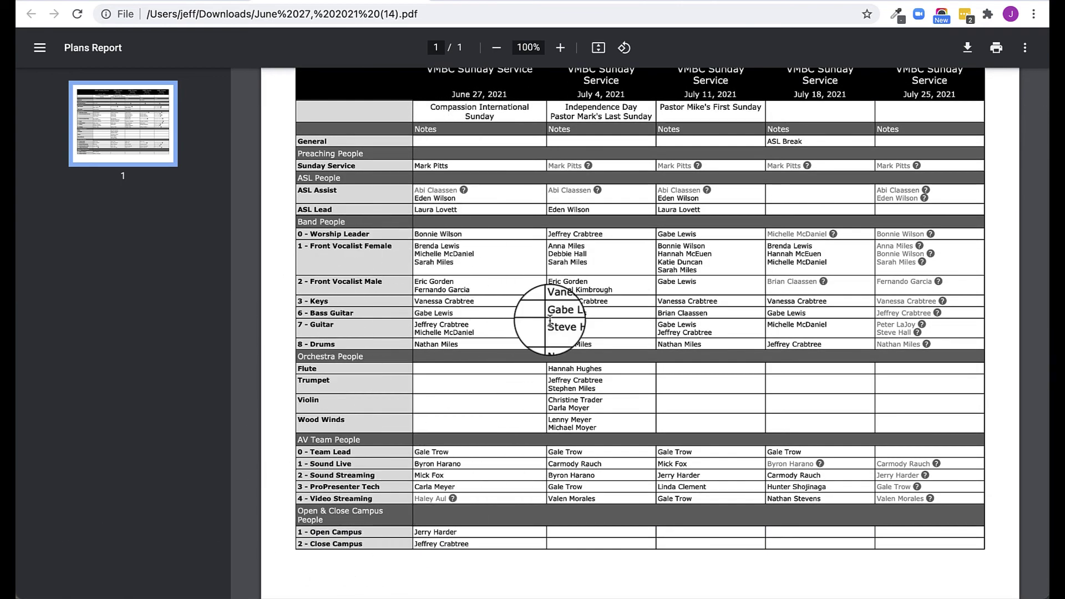
scroll(327, 305, "up", 2)
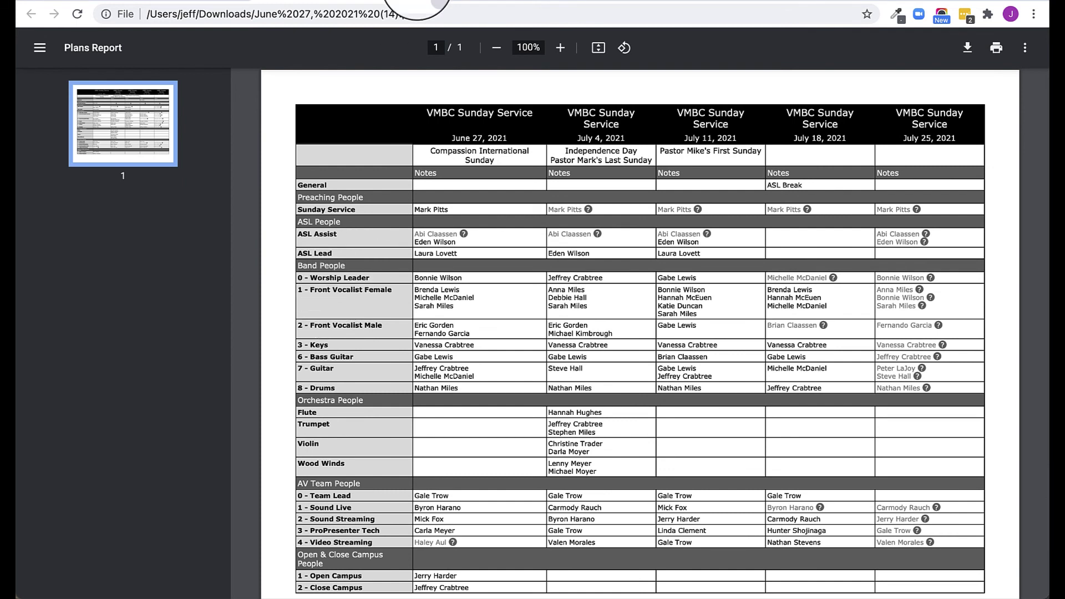
left_click(416, 1)
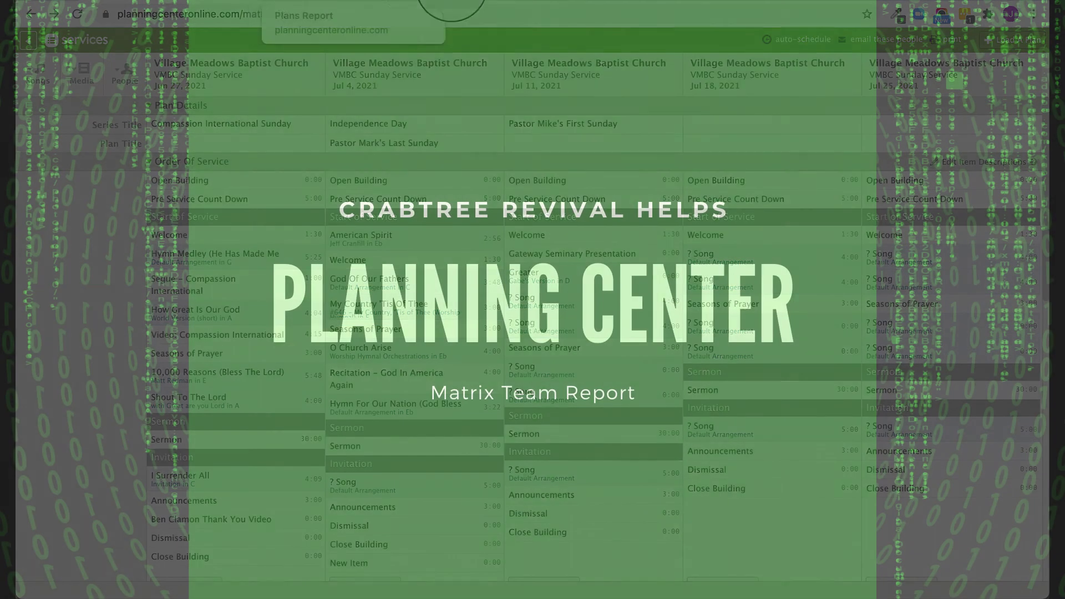